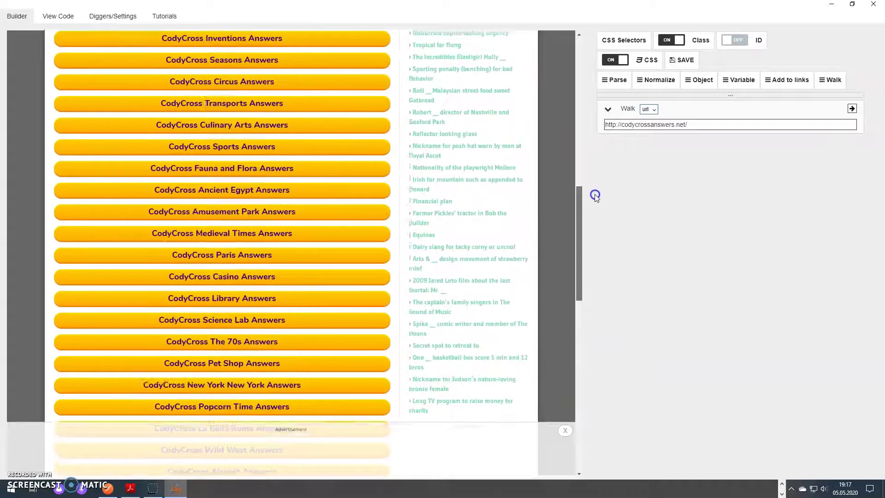
Look over the list of CodyCross world links under the Adventure heading on the loaded page.
{"action": "left_click", "coordinate": [194, 83]}
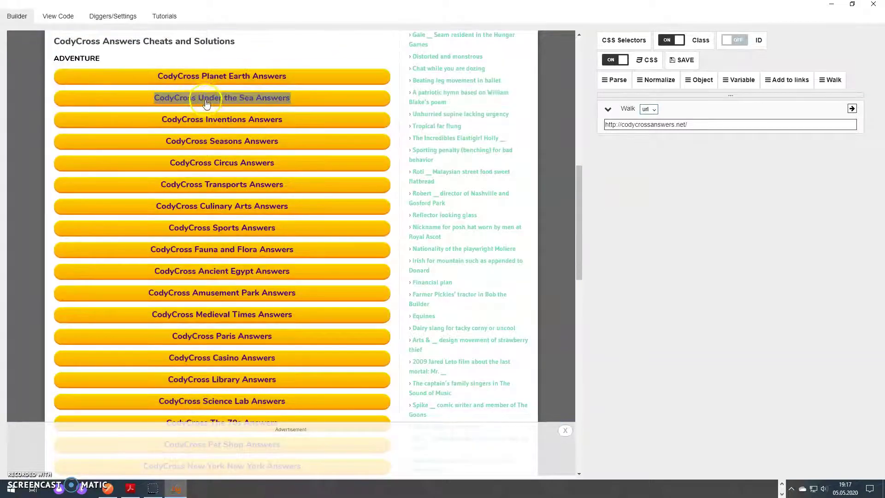
{"action": "left_click", "coordinate": [210, 143]}
{"action": "left_click", "coordinate": [213, 169]}
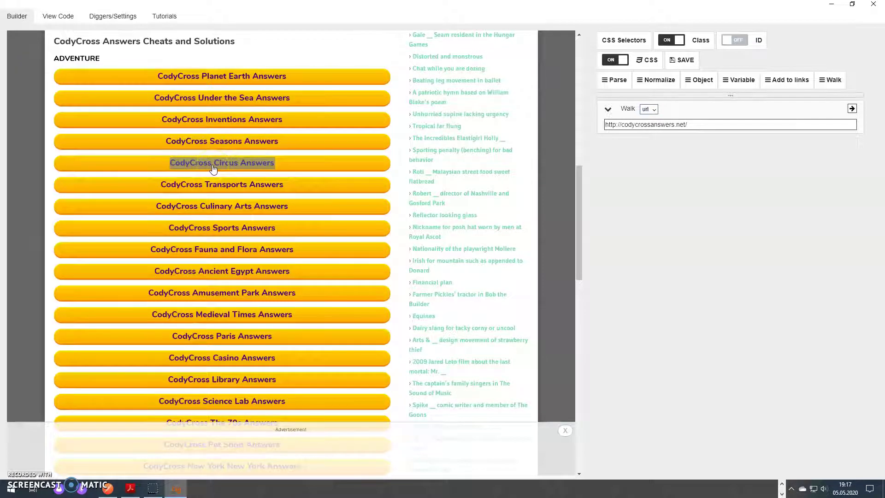
{"action": "left_click", "coordinate": [209, 189]}
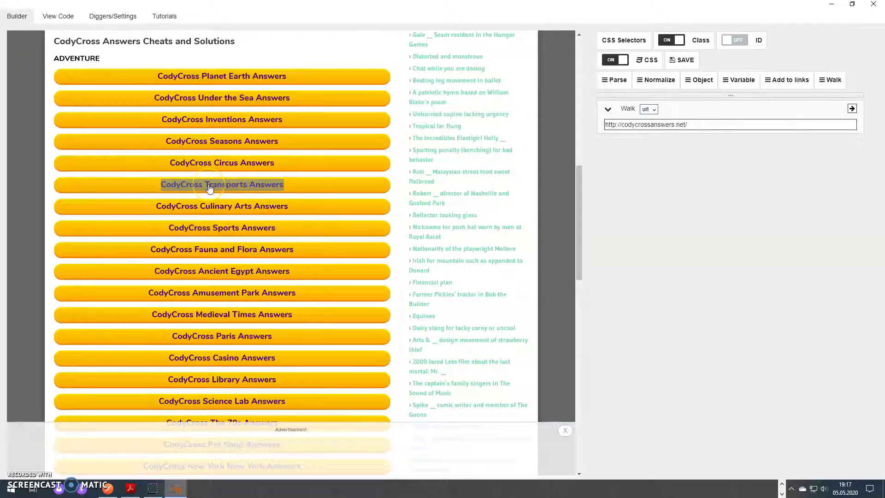
{"action": "left_click", "coordinate": [218, 203]}
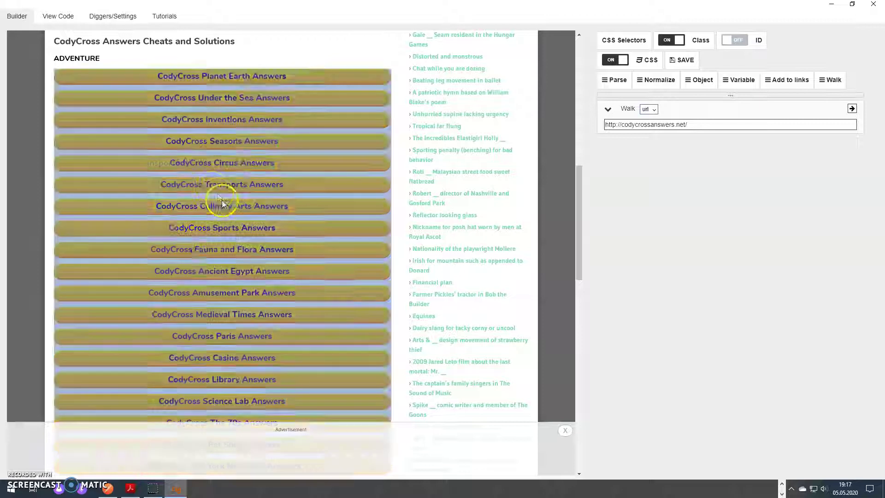
{"action": "left_click", "coordinate": [215, 229]}
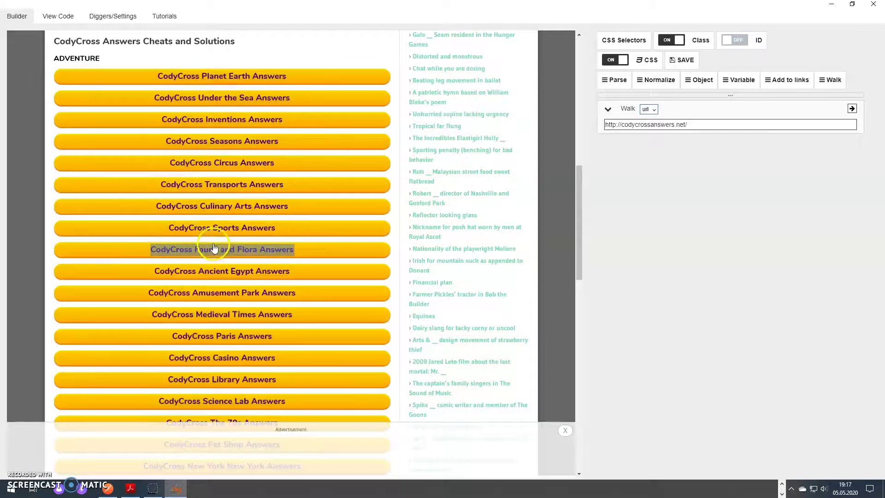
{"action": "scroll", "coordinate": [220, 189], "scroll_direction": "down", "scroll_amount": 5}
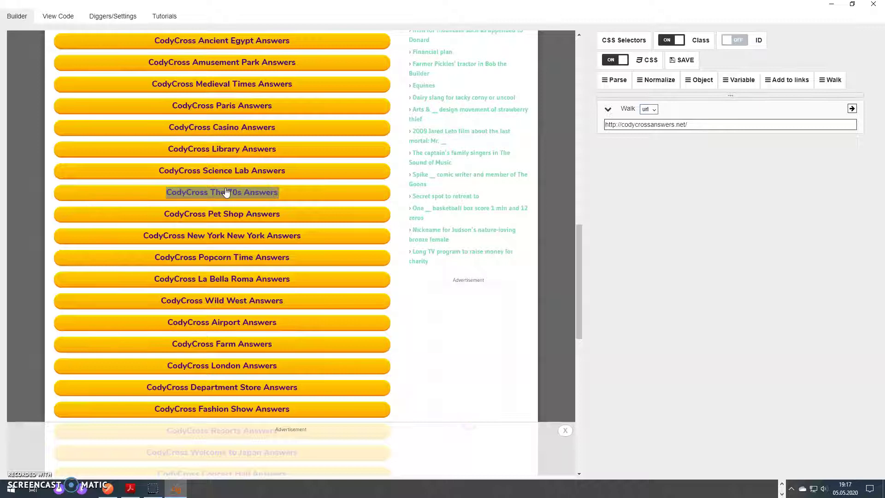
{"action": "left_click", "coordinate": [372, 249]}
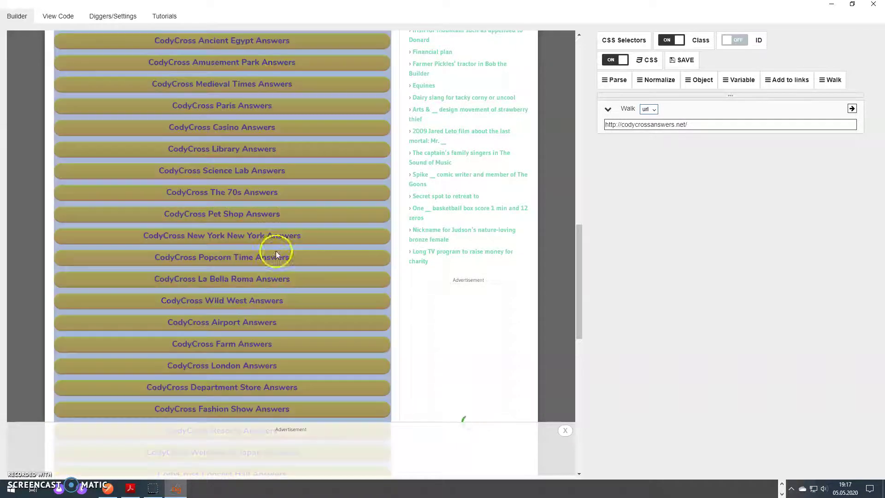
{"action": "scroll", "coordinate": [240, 206], "scroll_direction": "up", "scroll_amount": 5}
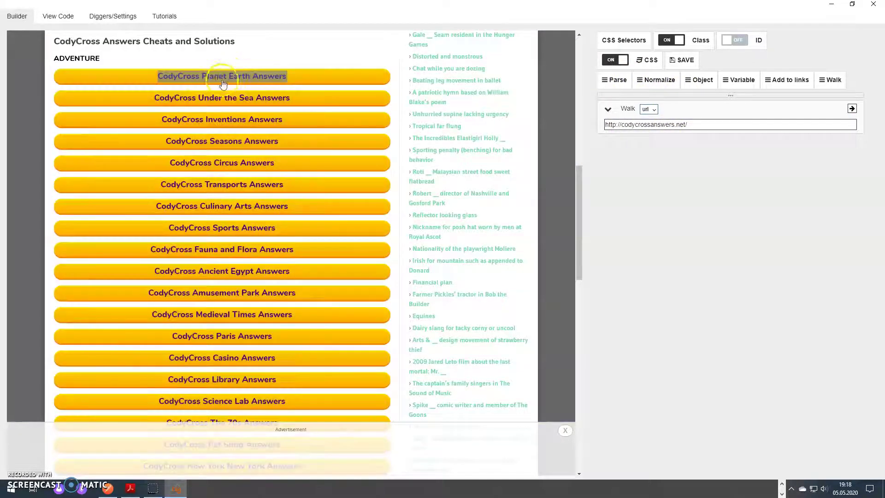
{"action": "left_click", "coordinate": [274, 212]}
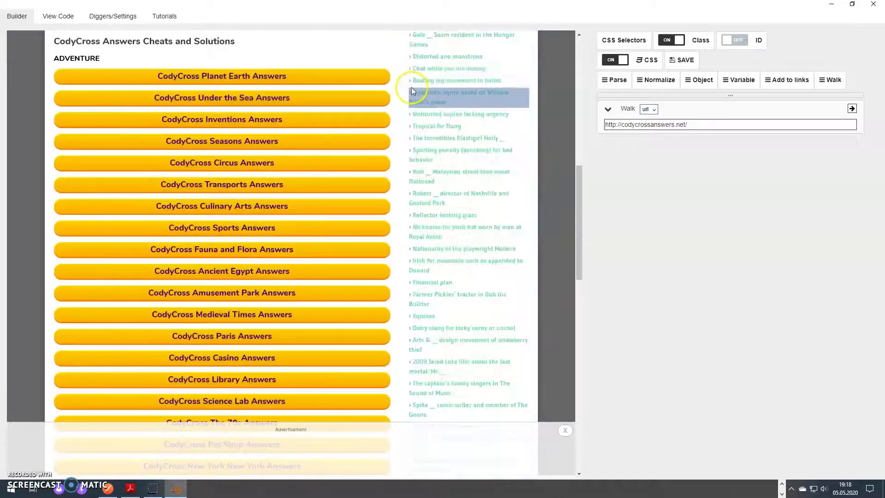
{"action": "scroll", "coordinate": [350, 217], "scroll_direction": "up", "scroll_amount": 8}
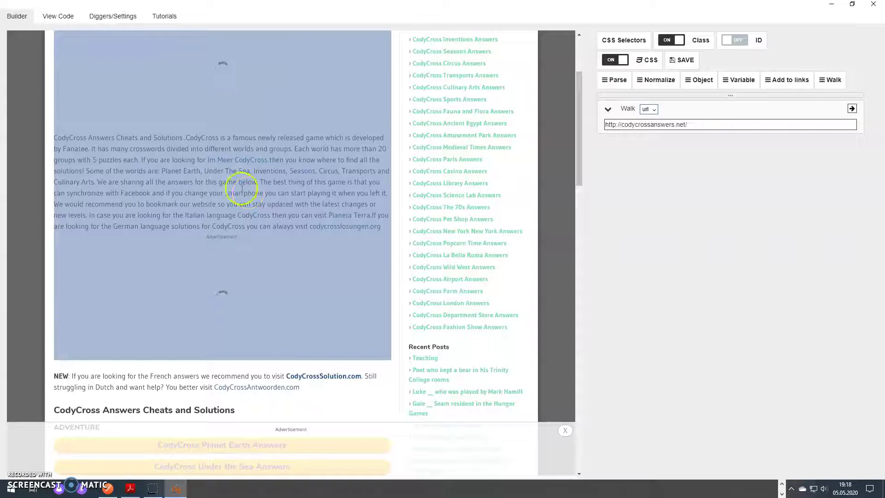
{"action": "scroll", "coordinate": [248, 193], "scroll_direction": "down", "scroll_amount": 4}
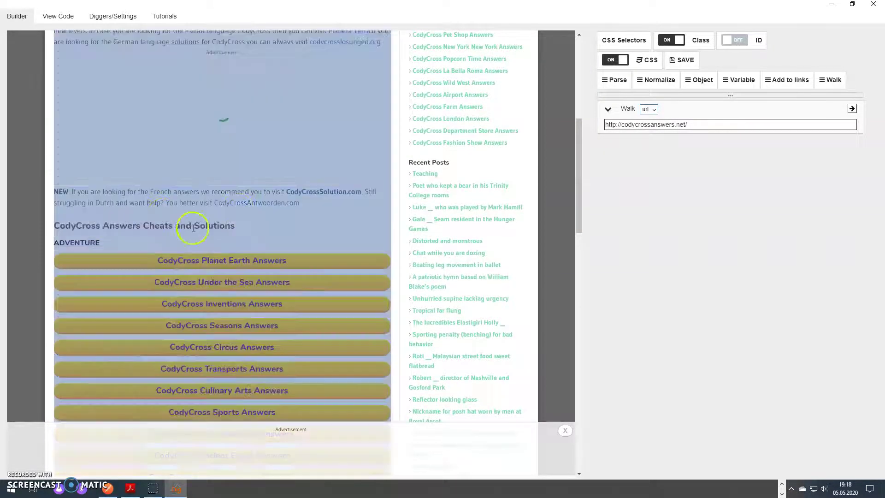
{"action": "scroll", "coordinate": [228, 170], "scroll_direction": "down", "scroll_amount": 1}
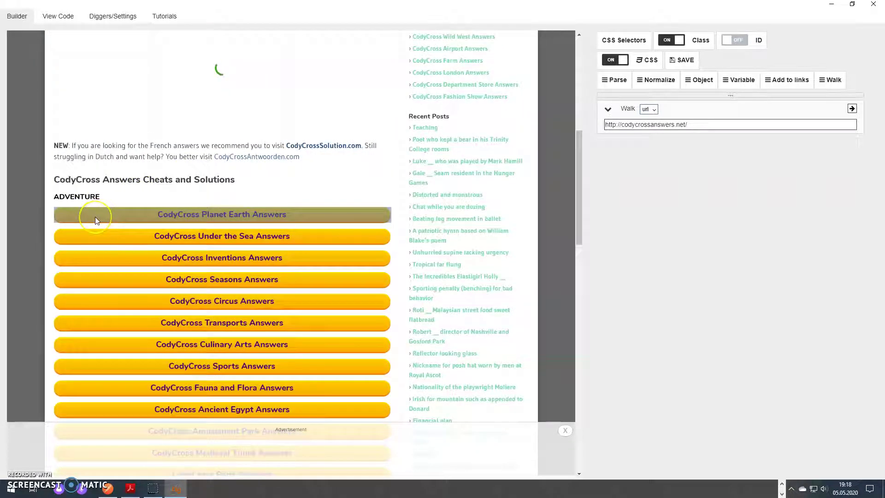
Select the whole Planet Earth list item and add a Find All block for its selector under the Walk block.
{"action": "left_click", "coordinate": [95, 220]}
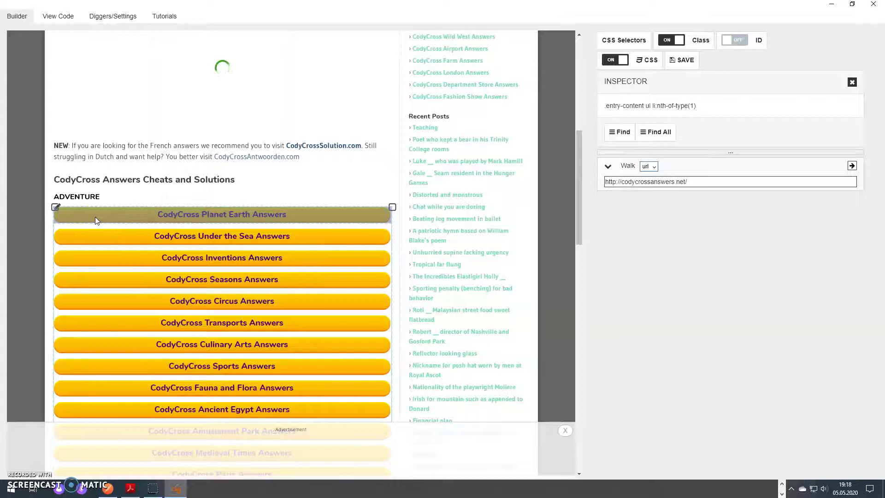
{"action": "left_click", "coordinate": [675, 113]}
{"action": "left_click", "coordinate": [694, 107]}
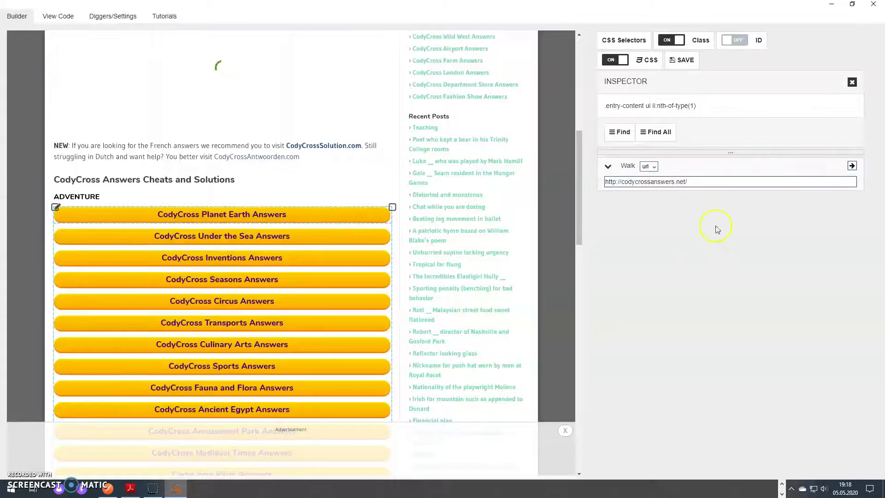
{"action": "left_click_drag", "start_coordinate": [643, 133], "coordinate": [715, 173]}
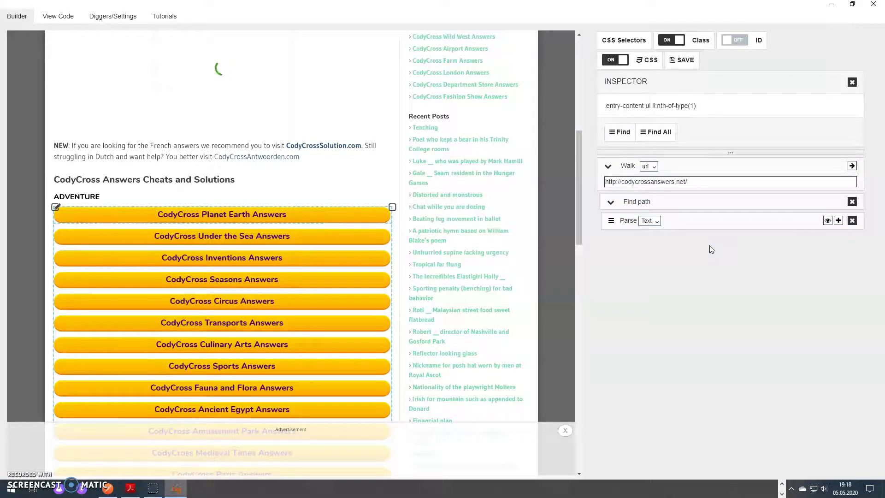
Check which page elements the Find path block matches, from the first list item to the last.
{"action": "left_click", "coordinate": [720, 208]}
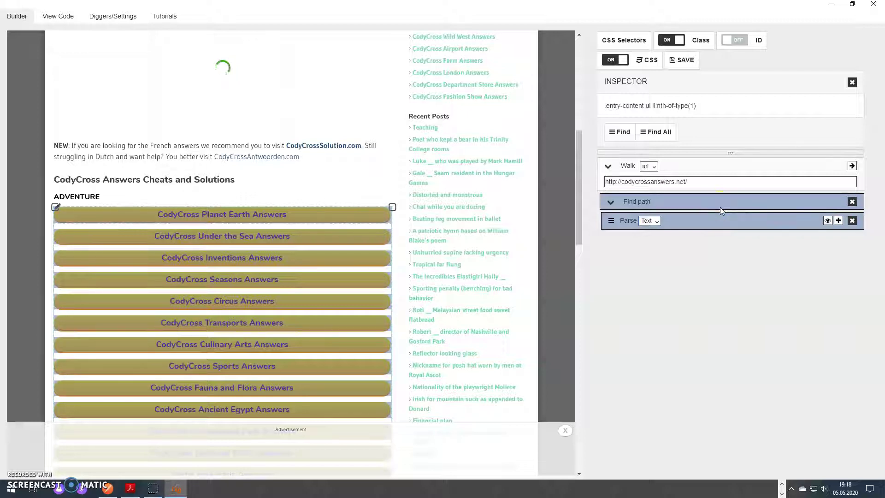
{"action": "left_click", "coordinate": [595, 242]}
{"action": "scroll", "coordinate": [340, 309], "scroll_direction": "down", "scroll_amount": 10}
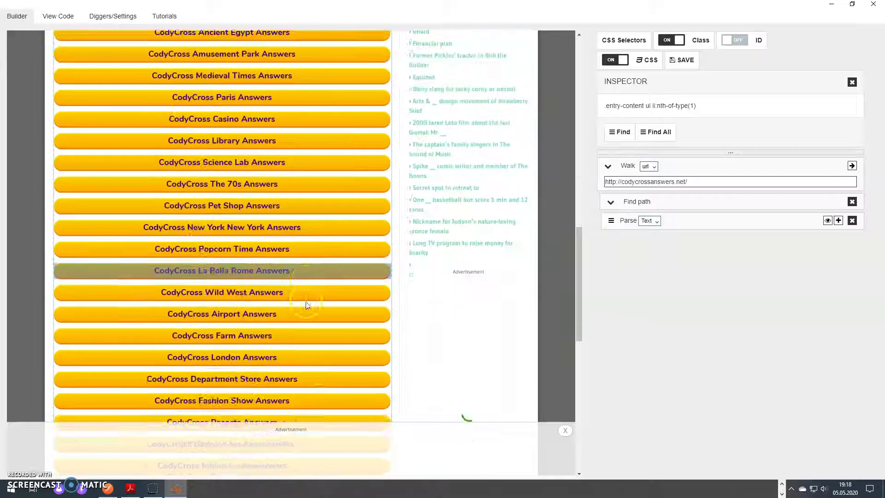
{"action": "left_click", "coordinate": [710, 208]}
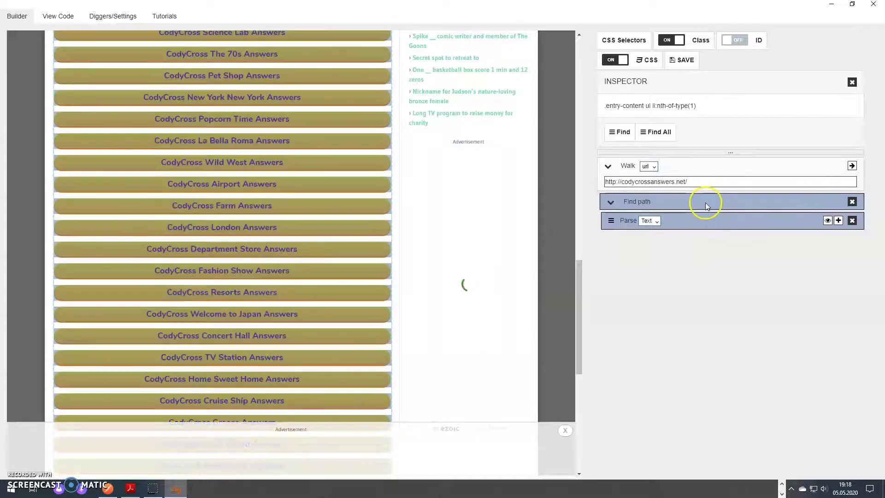
{"action": "scroll", "coordinate": [310, 282], "scroll_direction": "down", "scroll_amount": 4}
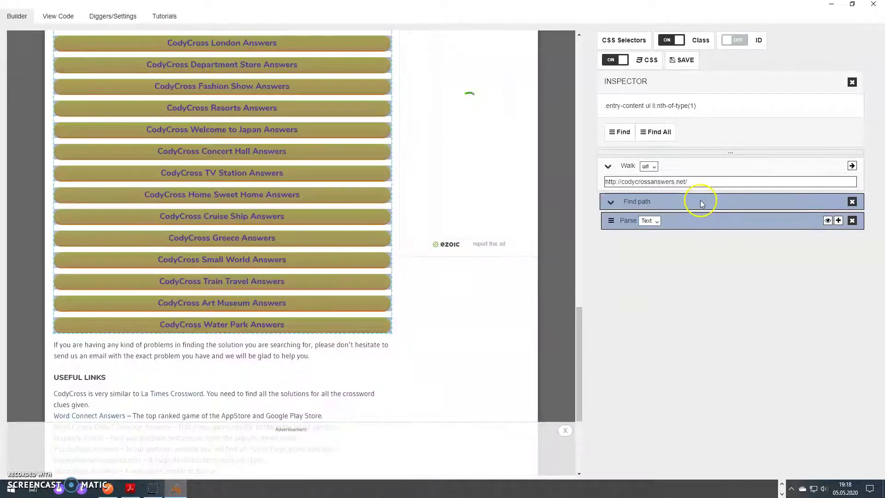
{"action": "scroll", "coordinate": [325, 280], "scroll_direction": "up", "scroll_amount": 15}
{"action": "scroll", "coordinate": [341, 283], "scroll_direction": "down", "scroll_amount": 2}
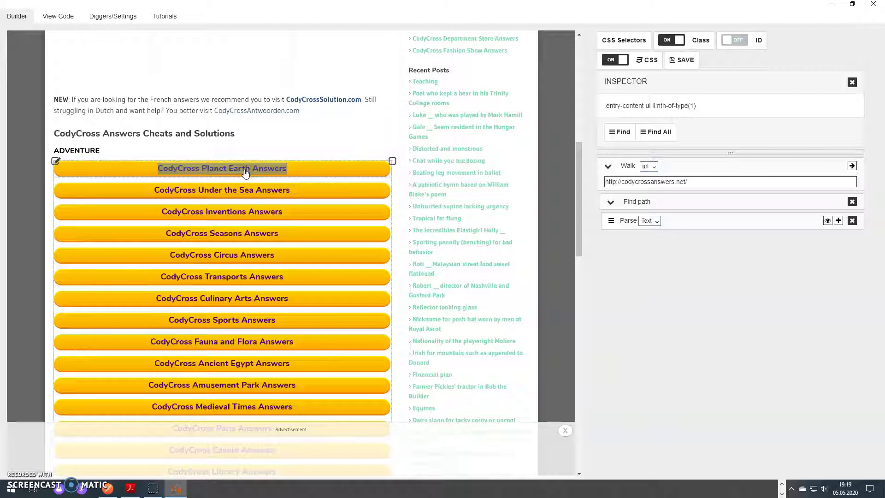
Inspect the nested tags in the CSS selector of the Planet Earth link text.
{"action": "left_click", "coordinate": [230, 171]}
{"action": "left_click", "coordinate": [229, 170]}
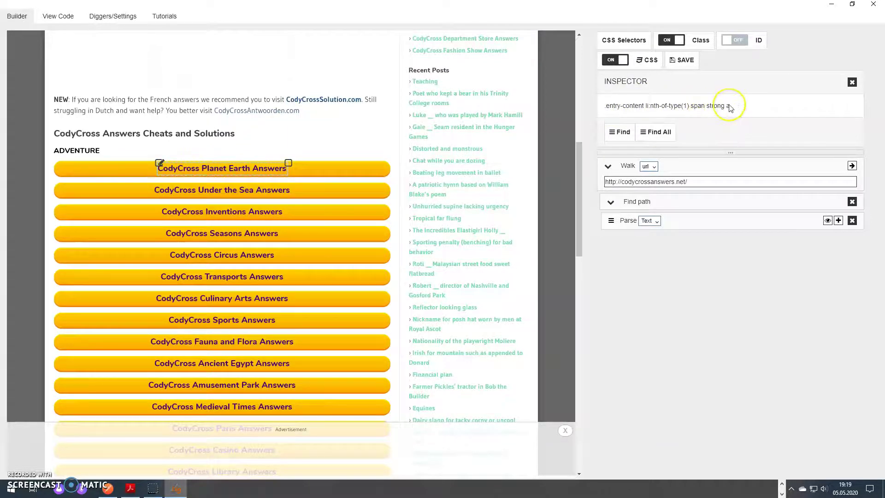
{"action": "left_click", "coordinate": [701, 108]}
{"action": "left_click", "coordinate": [716, 108]}
{"action": "left_click", "coordinate": [728, 110]}
Inspect the CSS selectors of the Circus and Paris link texts to compare their tag nesting.
{"action": "left_click", "coordinate": [219, 258]}
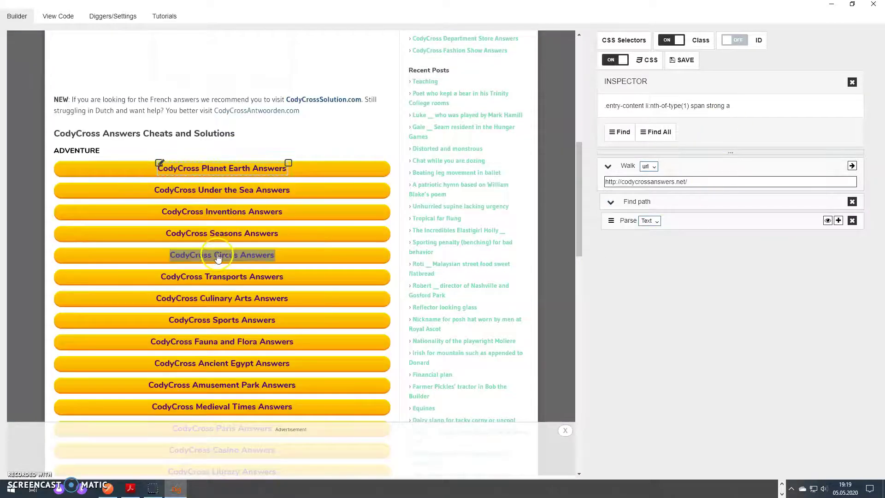
{"action": "left_click", "coordinate": [736, 111]}
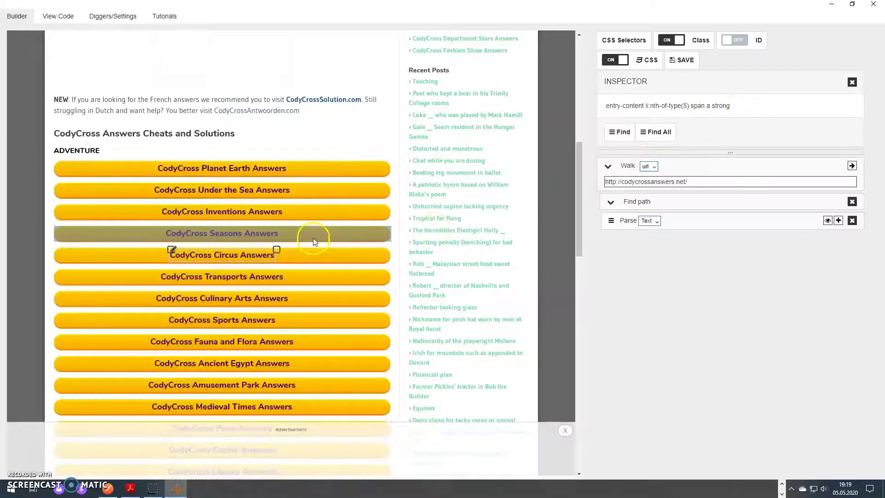
{"action": "scroll", "coordinate": [313, 238], "scroll_direction": "down", "scroll_amount": 5}
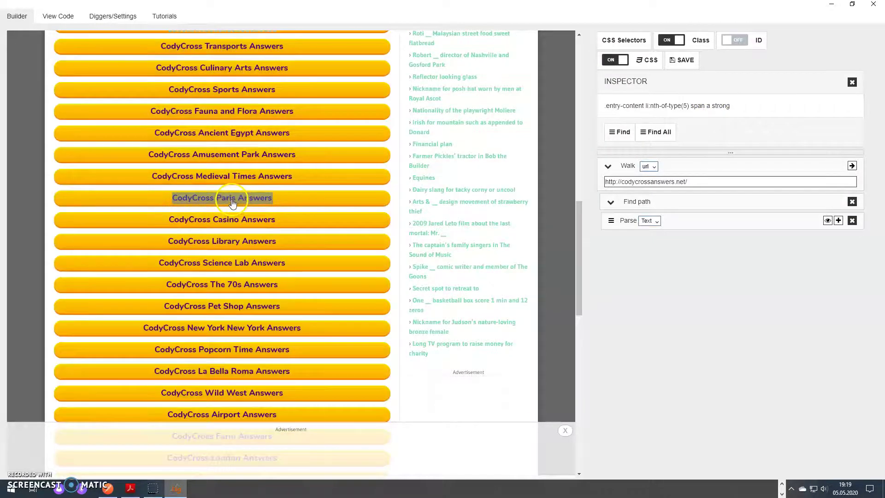
{"action": "left_click", "coordinate": [233, 206]}
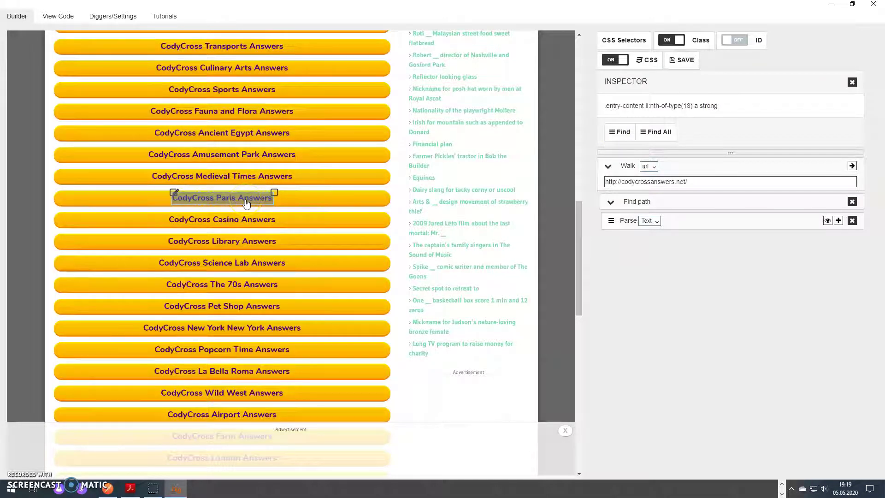
Review the rest of the link list and inspect the selectors of the Planet Earth and Sports links.
{"action": "scroll", "coordinate": [245, 204], "scroll_direction": "up", "scroll_amount": 4}
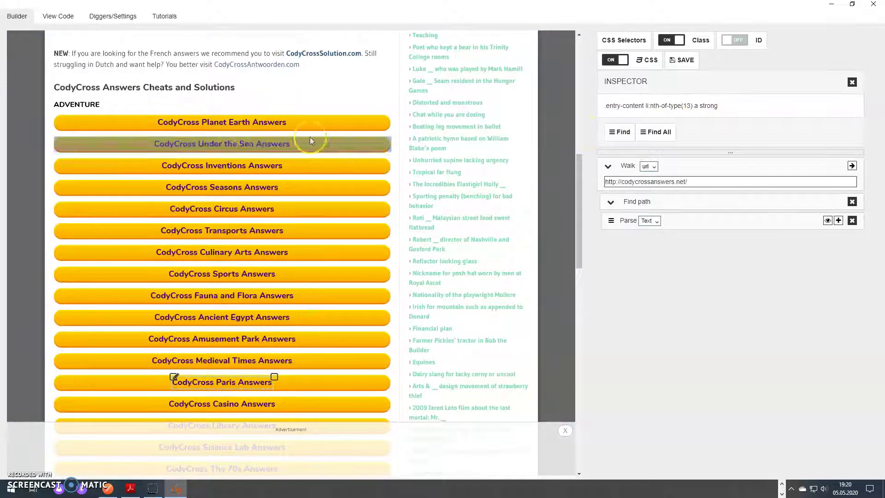
{"action": "scroll", "coordinate": [232, 220], "scroll_direction": "down", "scroll_amount": 3}
{"action": "scroll", "coordinate": [232, 220], "scroll_direction": "down", "scroll_amount": 10}
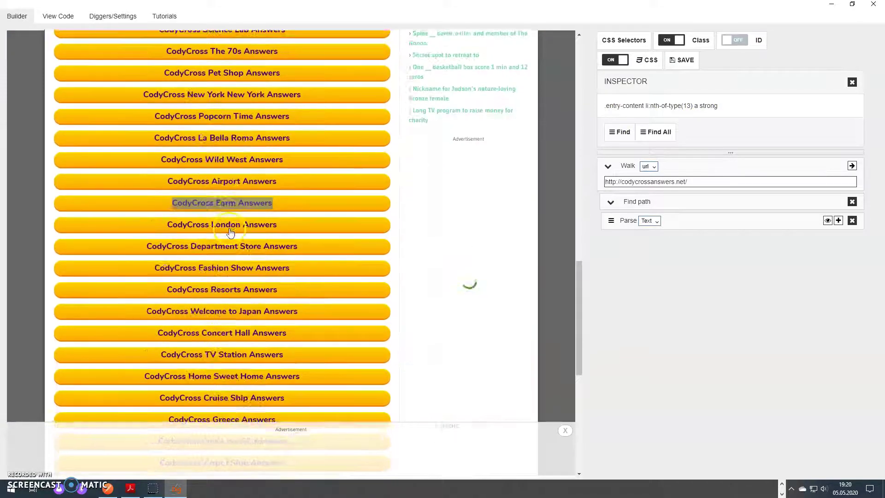
{"action": "scroll", "coordinate": [238, 295], "scroll_direction": "up", "scroll_amount": 7}
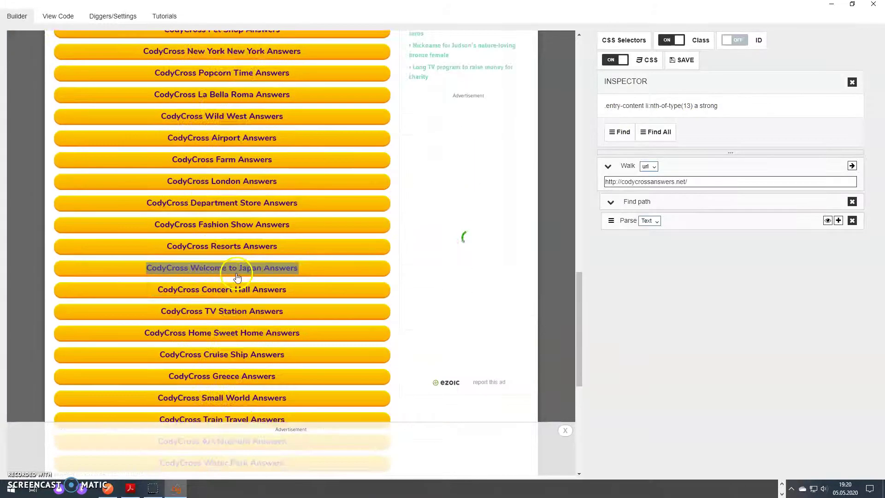
{"action": "scroll", "coordinate": [230, 254], "scroll_direction": "up", "scroll_amount": 6}
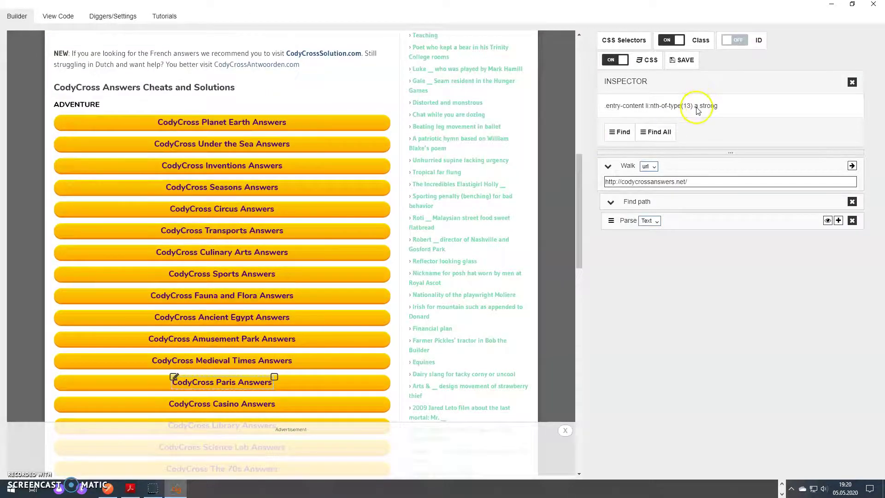
{"action": "left_click", "coordinate": [658, 131]}
{"action": "left_click", "coordinate": [238, 123]}
{"action": "left_click", "coordinate": [620, 132]}
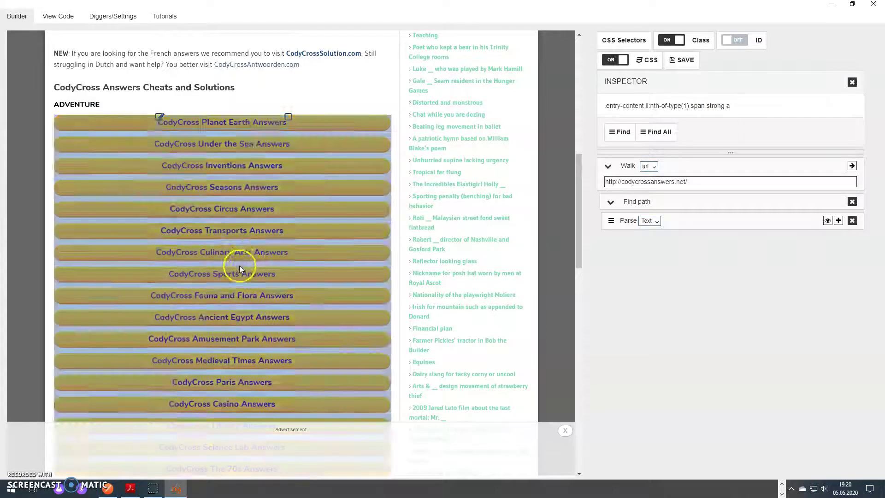
{"action": "left_click", "coordinate": [238, 275]}
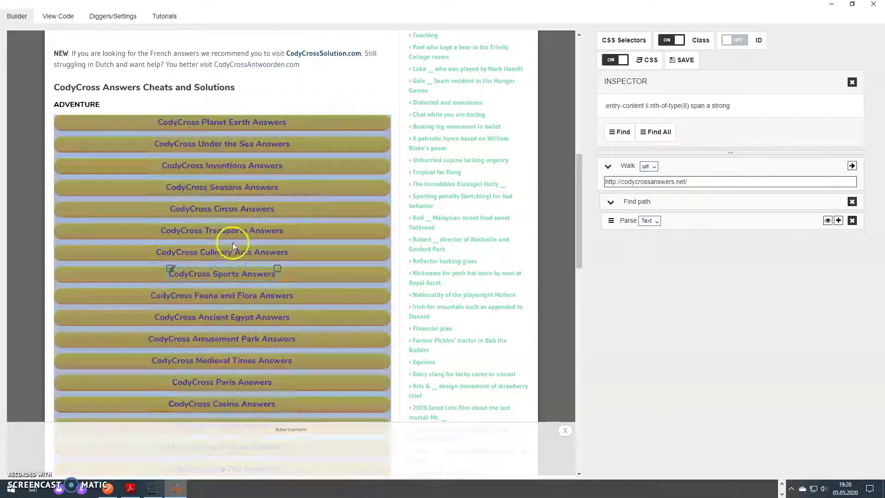
Recheck the order of nested tags in the Circus link's selector against the Paris link's selector.
{"action": "left_click", "coordinate": [240, 209]}
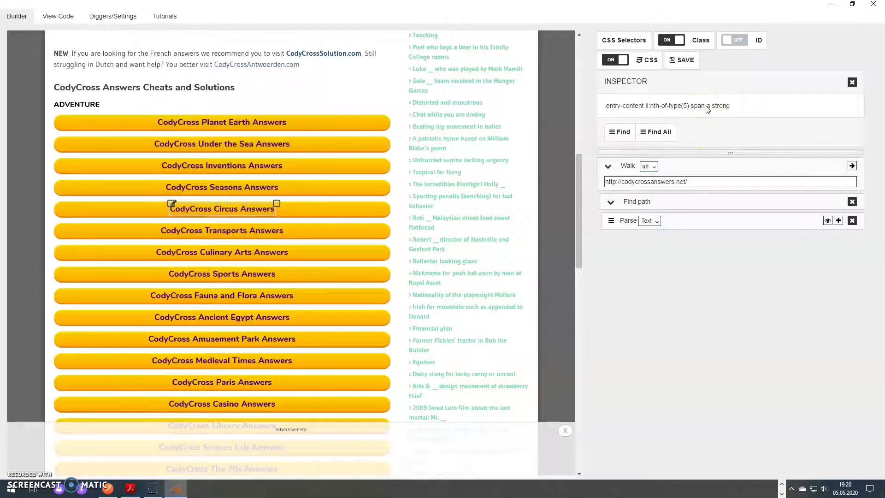
{"action": "left_click", "coordinate": [236, 210]}
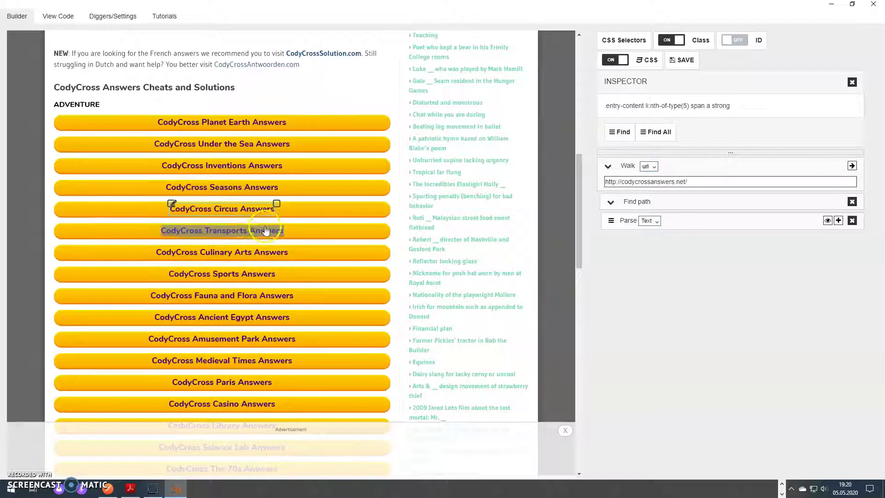
{"action": "scroll", "coordinate": [267, 222], "scroll_direction": "down", "scroll_amount": 2}
{"action": "left_click", "coordinate": [238, 239]}
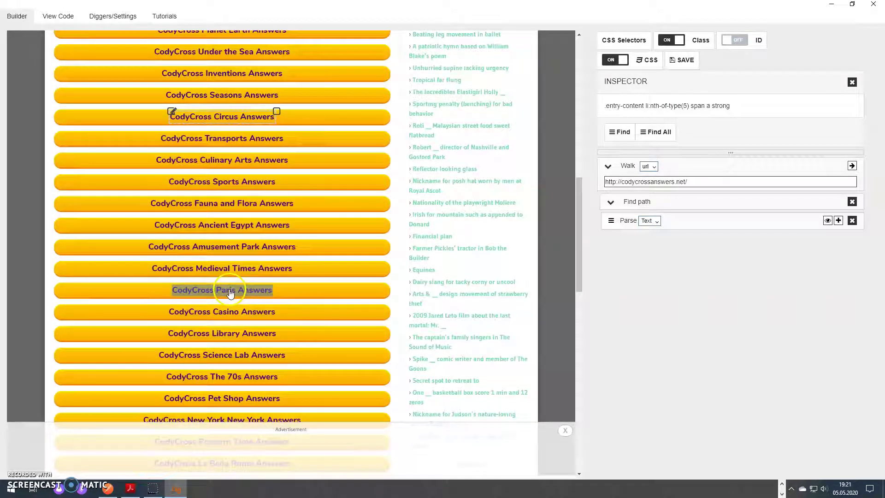
{"action": "left_click", "coordinate": [230, 293]}
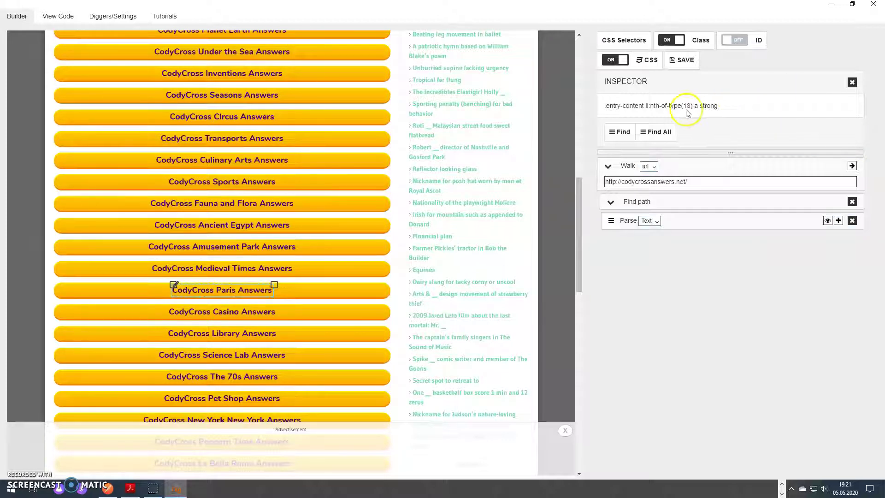
Extend the Paris selection to its whole link and add a Find for that link inside the existing Find path.
{"action": "left_click", "coordinate": [273, 283]}
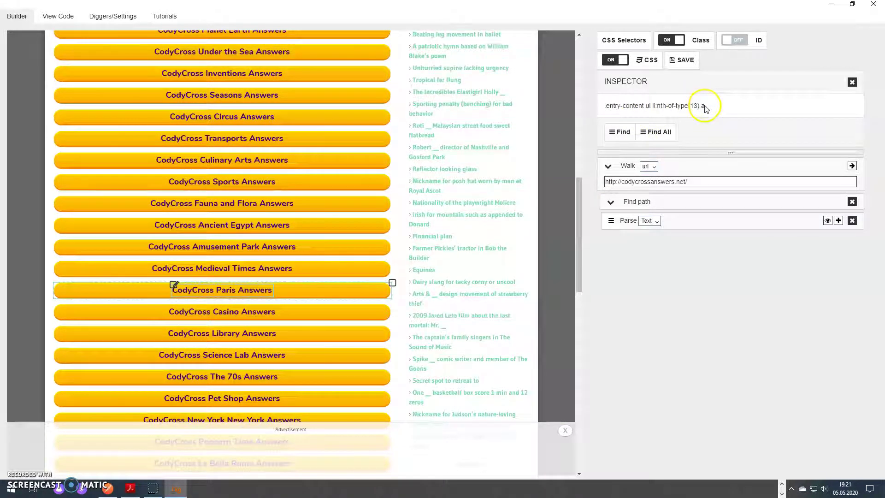
{"action": "left_click", "coordinate": [613, 133]}
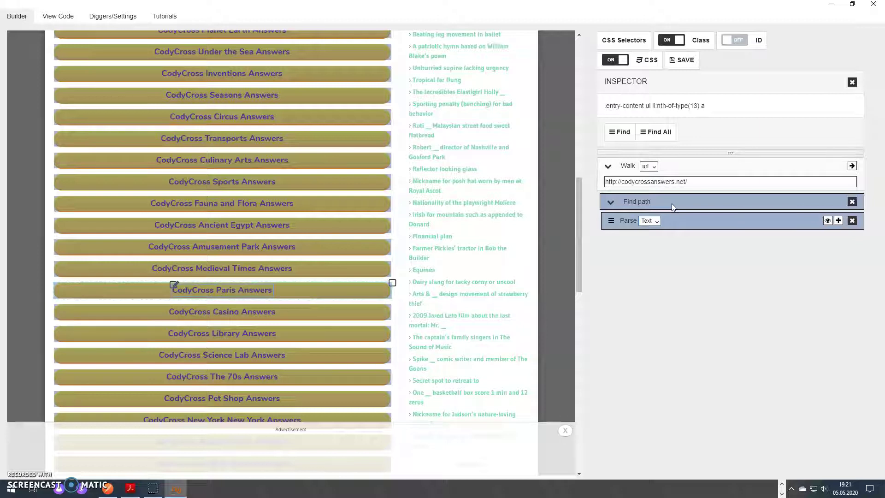
{"action": "left_click", "coordinate": [643, 131]}
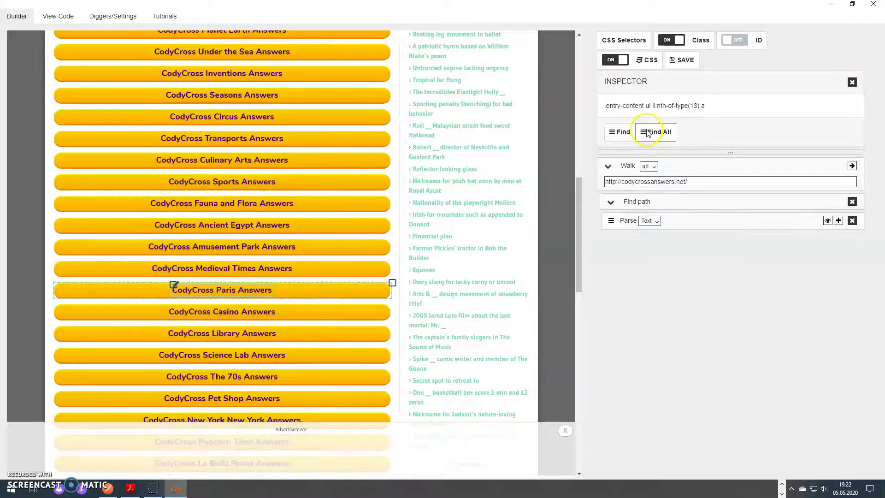
{"action": "left_click", "coordinate": [662, 206]}
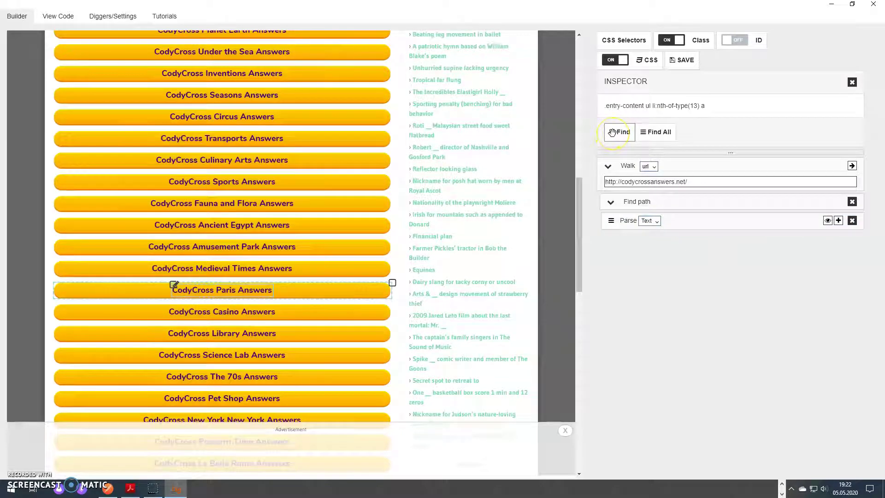
{"action": "left_click_drag", "start_coordinate": [612, 133], "coordinate": [740, 206]}
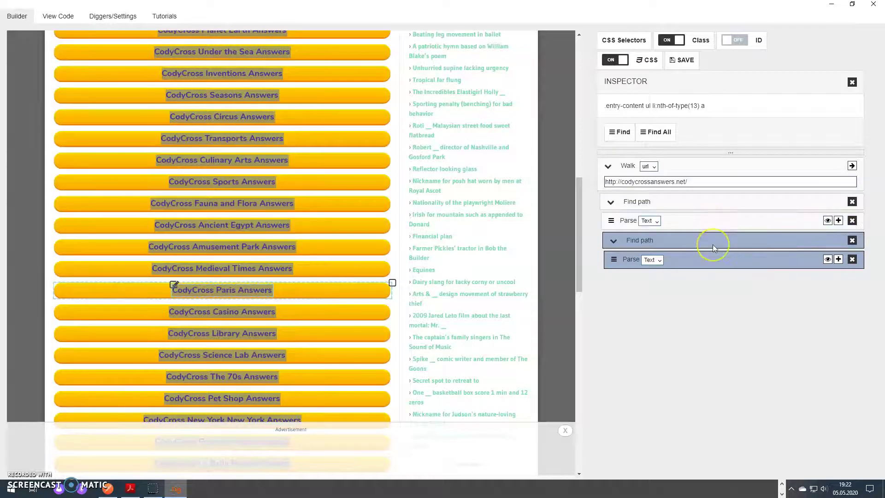
{"action": "left_click", "coordinate": [729, 243]}
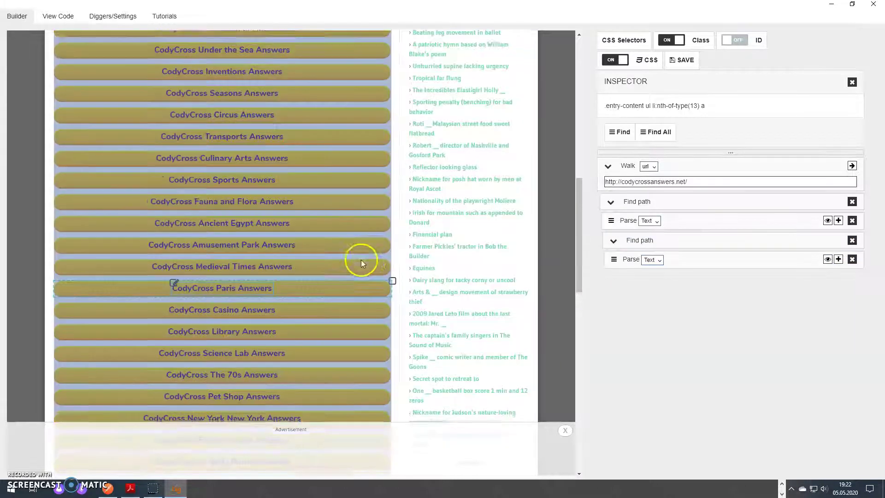
Set the Parse under the nested Find path to read the href attribute instead of text.
{"action": "scroll", "coordinate": [358, 258], "scroll_direction": "down", "scroll_amount": 4}
{"action": "scroll", "coordinate": [336, 306], "scroll_direction": "down", "scroll_amount": 7}
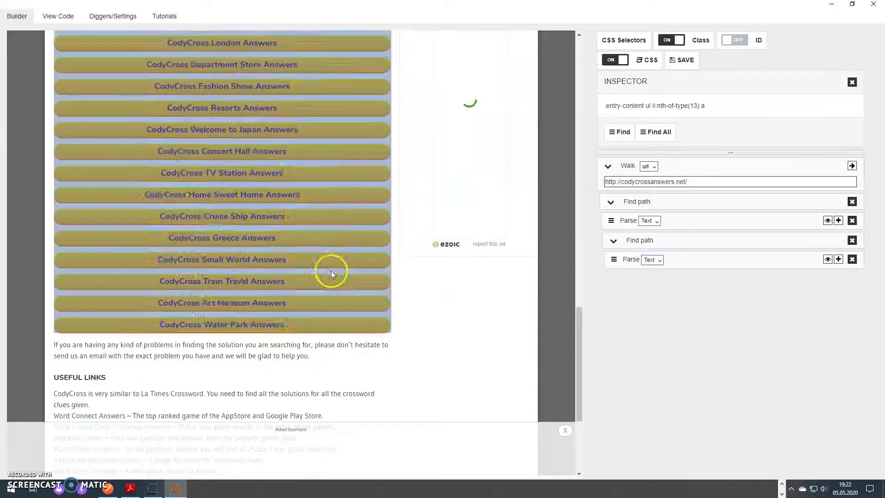
{"action": "scroll", "coordinate": [330, 271], "scroll_direction": "up", "scroll_amount": 13}
{"action": "scroll", "coordinate": [318, 268], "scroll_direction": "up", "scroll_amount": 2}
{"action": "scroll", "coordinate": [320, 268], "scroll_direction": "down", "scroll_amount": 3}
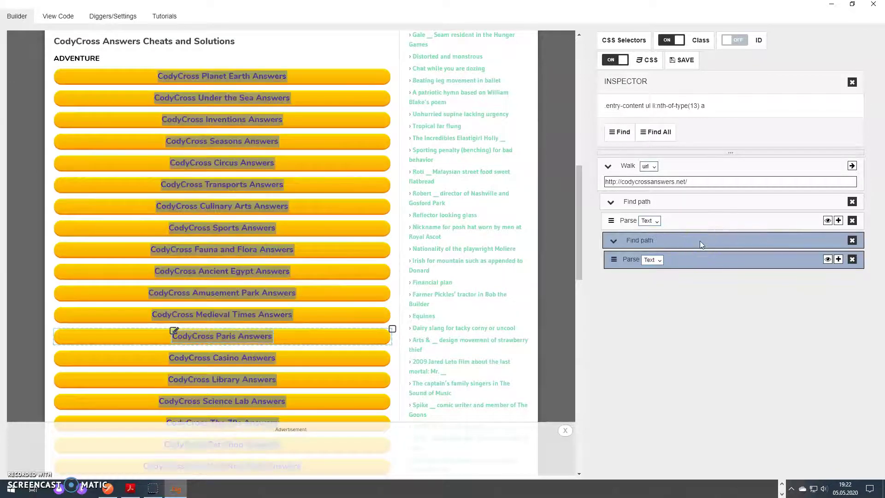
{"action": "left_click", "coordinate": [611, 258]}
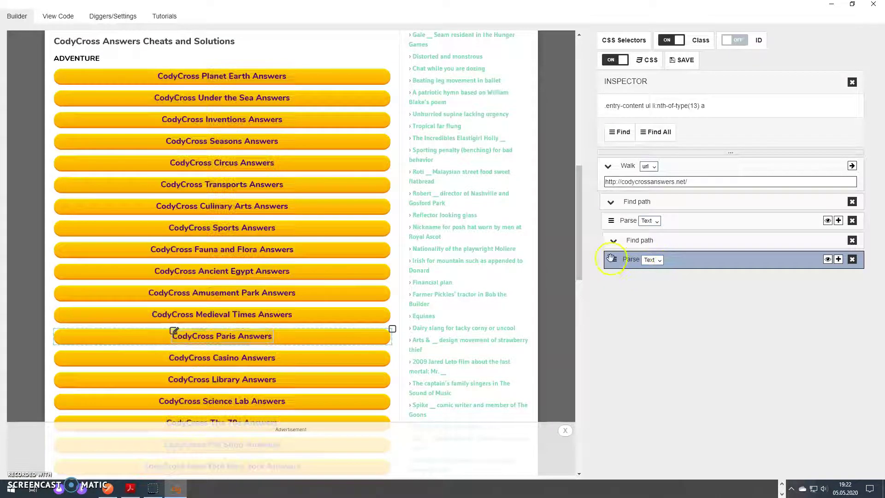
{"action": "left_click", "coordinate": [659, 261]}
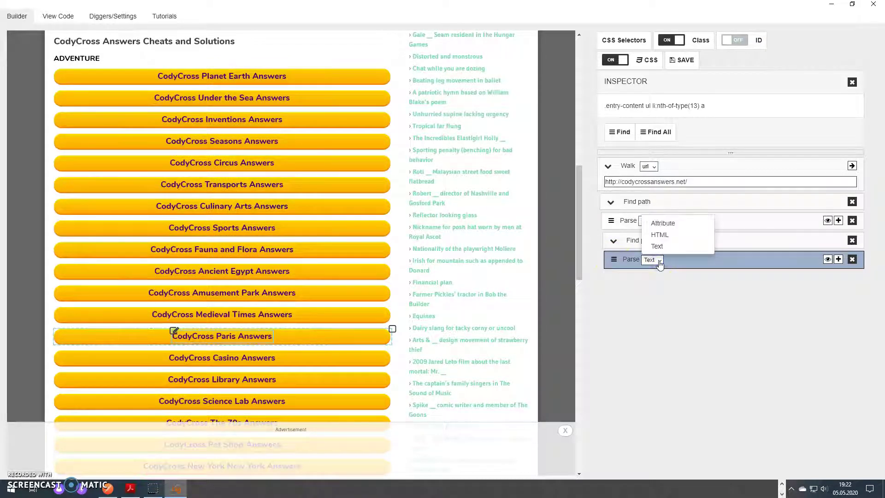
{"action": "left_click", "coordinate": [665, 223]}
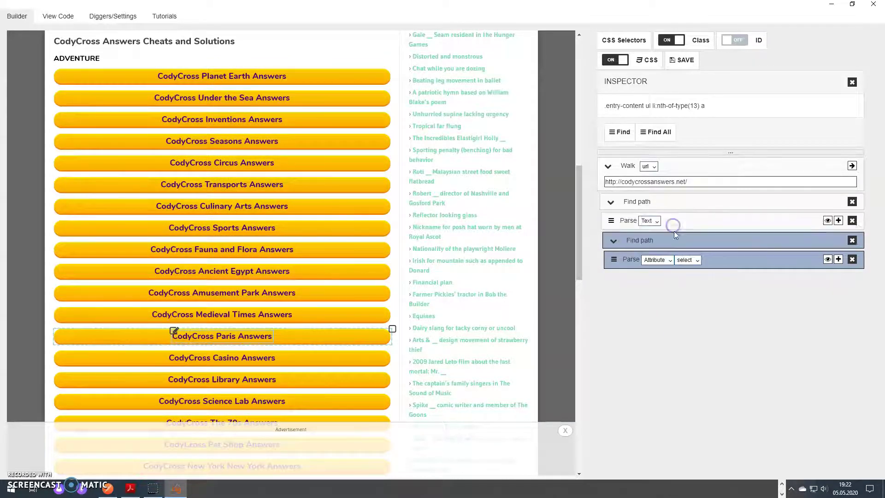
{"action": "left_click", "coordinate": [697, 260]}
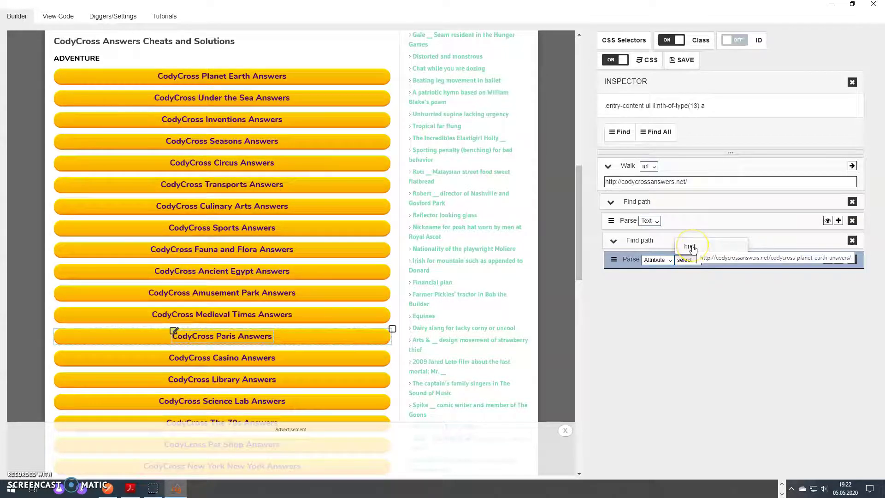
{"action": "left_click", "coordinate": [691, 247]}
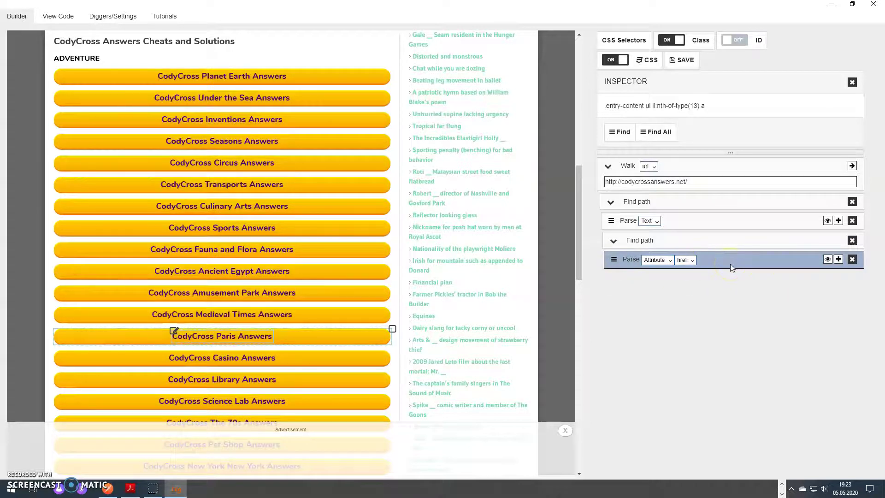
Preview the href values parsed by the nested Find path and page through the world link results.
{"action": "left_click", "coordinate": [828, 260]}
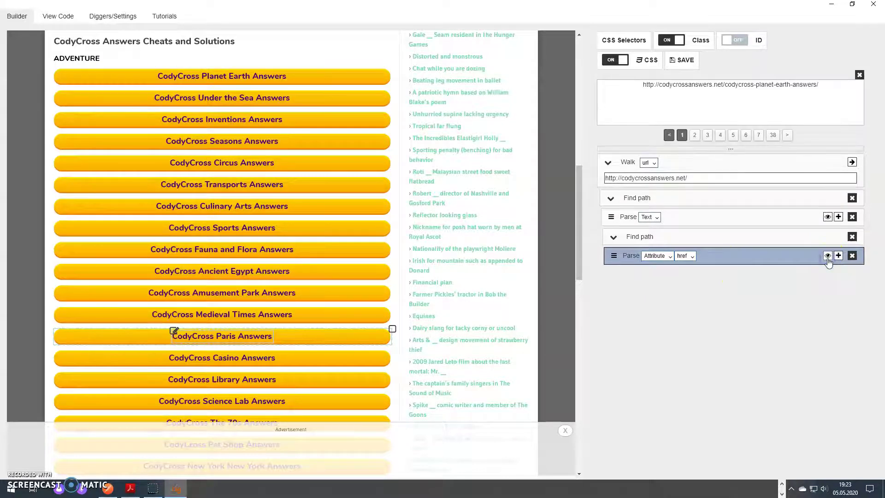
{"action": "left_click", "coordinate": [789, 138]}
{"action": "left_click", "coordinate": [788, 139]}
{"action": "left_click", "coordinate": [788, 138]}
{"action": "left_click", "coordinate": [788, 138]}
{"action": "left_click", "coordinate": [793, 137]}
{"action": "left_click", "coordinate": [794, 137]}
{"action": "left_click", "coordinate": [794, 137]}
{"action": "left_click", "coordinate": [795, 137]}
{"action": "left_click", "coordinate": [796, 136]}
{"action": "left_click", "coordinate": [795, 137]}
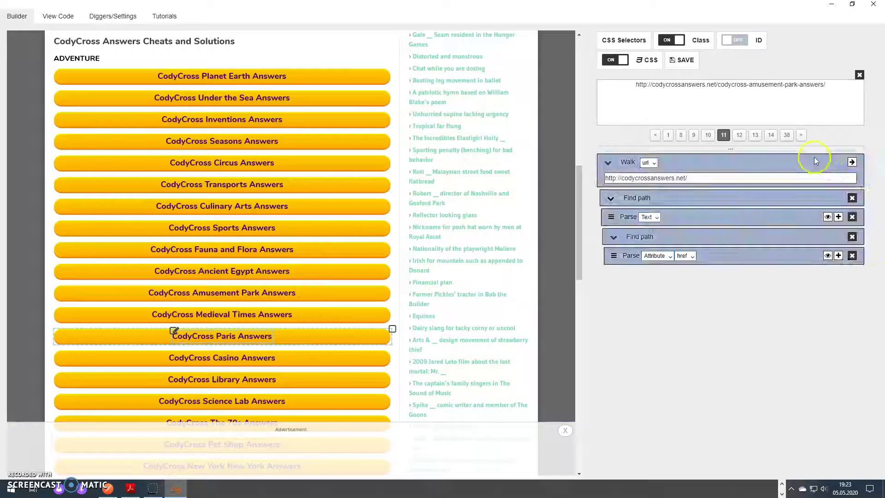
{"action": "left_click", "coordinate": [860, 76]}
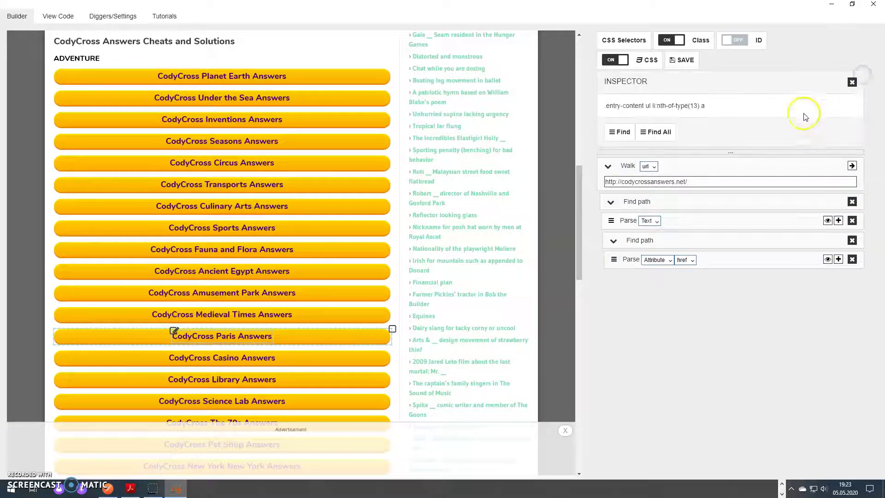
Add a Walk inside the nested Find path, after its Parse, and set its target to value.
{"action": "left_click", "coordinate": [853, 83]}
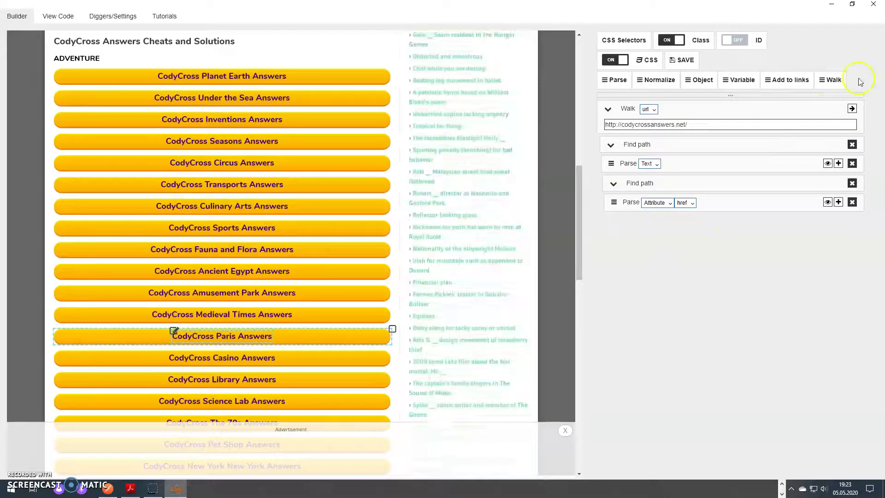
{"action": "left_click_drag", "start_coordinate": [822, 77], "coordinate": [834, 95]}
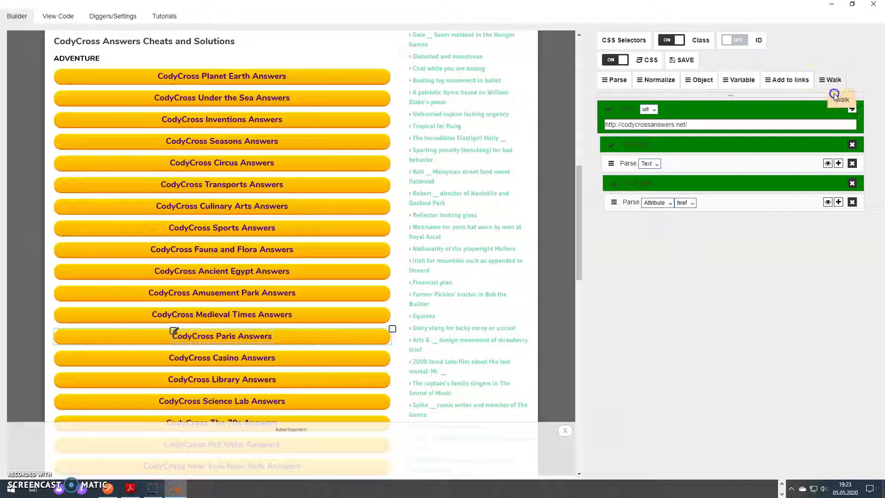
{"action": "left_click_drag", "start_coordinate": [839, 126], "coordinate": [758, 186]}
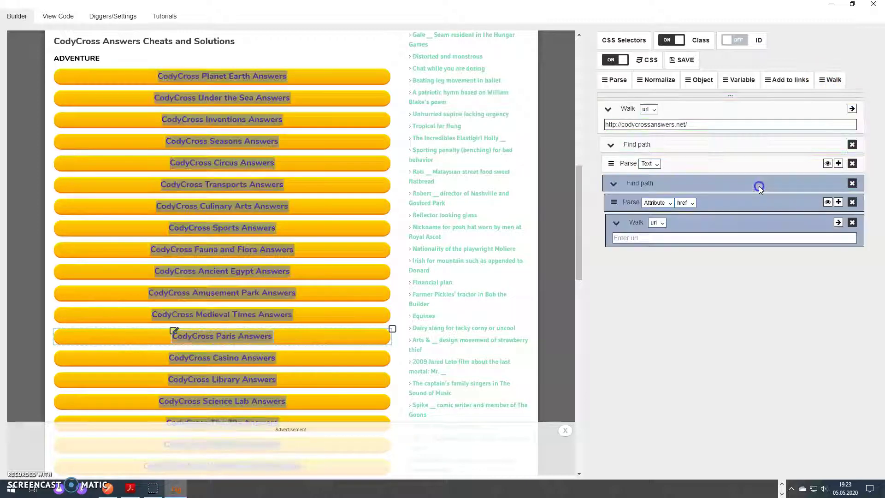
{"action": "left_click", "coordinate": [664, 224]}
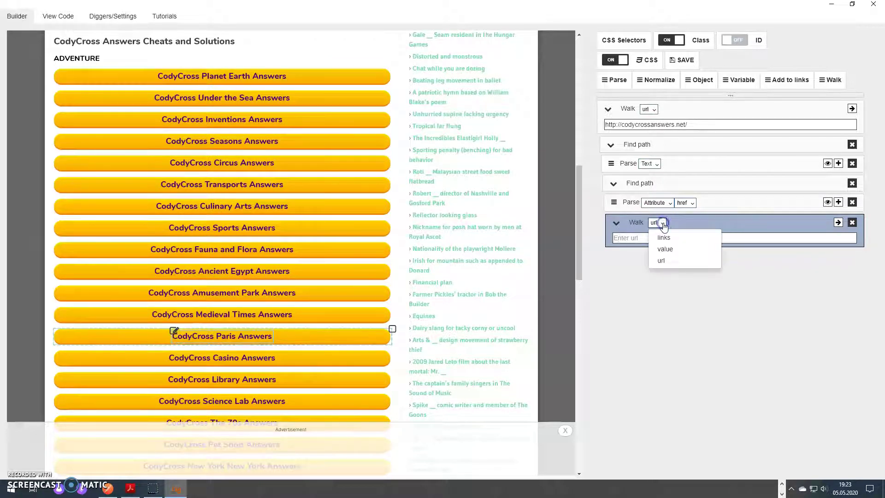
{"action": "left_click", "coordinate": [673, 251]}
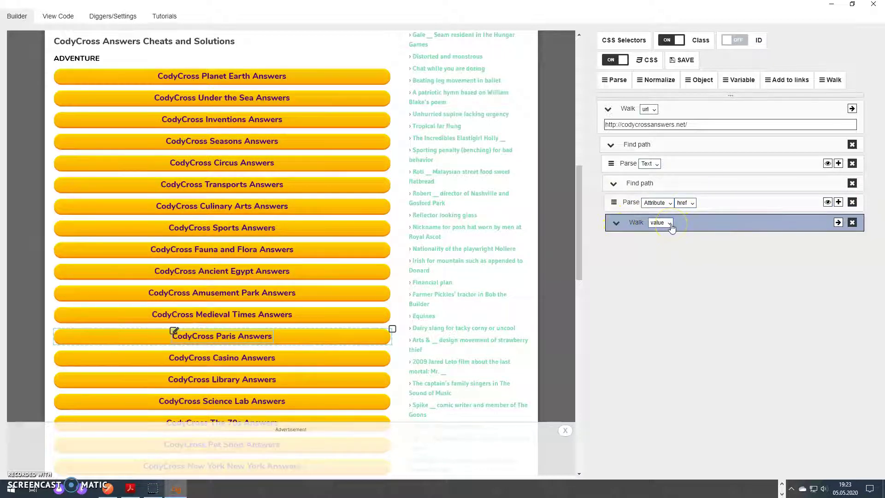
Run the nested Walk to load the Planet Earth answers page and look through its list of group links.
{"action": "left_click", "coordinate": [839, 223]}
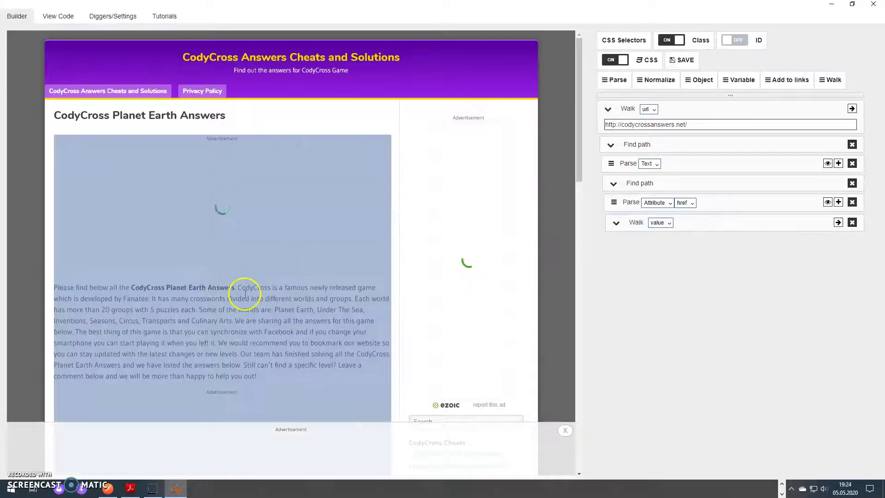
{"action": "scroll", "coordinate": [245, 293], "scroll_direction": "down", "scroll_amount": 15}
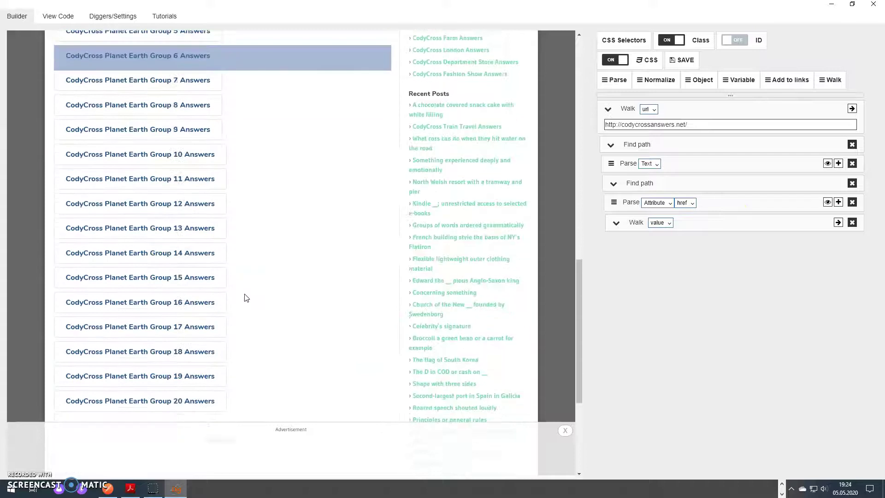
{"action": "scroll", "coordinate": [245, 297], "scroll_direction": "down", "scroll_amount": 4}
{"action": "scroll", "coordinate": [246, 298], "scroll_direction": "up", "scroll_amount": 20}
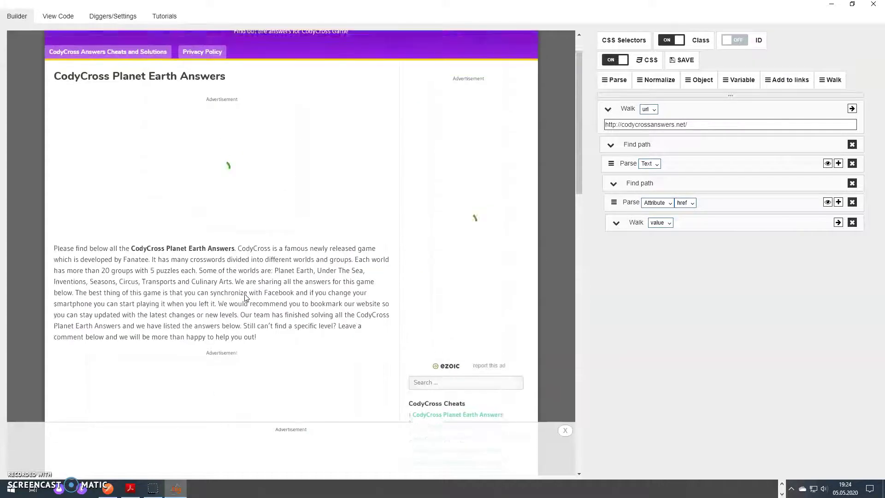
{"action": "scroll", "coordinate": [246, 297], "scroll_direction": "up", "scroll_amount": 2}
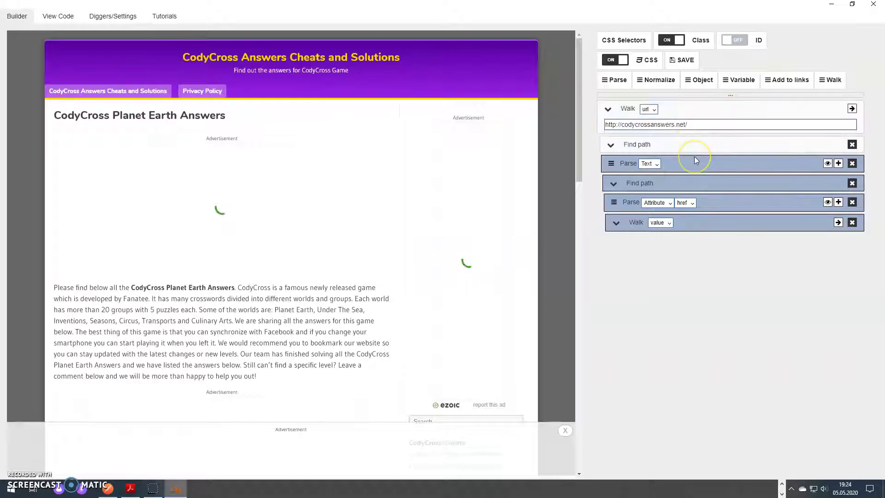
Review the generated code for the nested walk, find and parse commands, and return to the builder.
{"action": "left_click", "coordinate": [686, 115]}
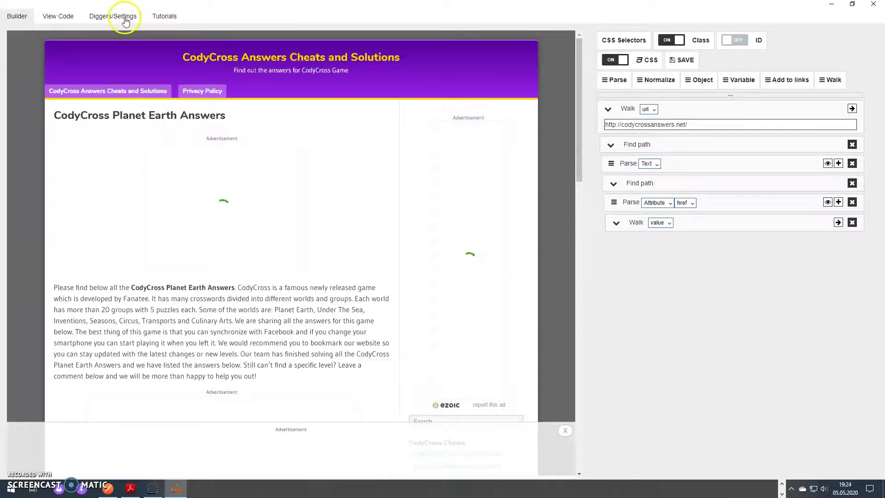
{"action": "left_click", "coordinate": [58, 16]}
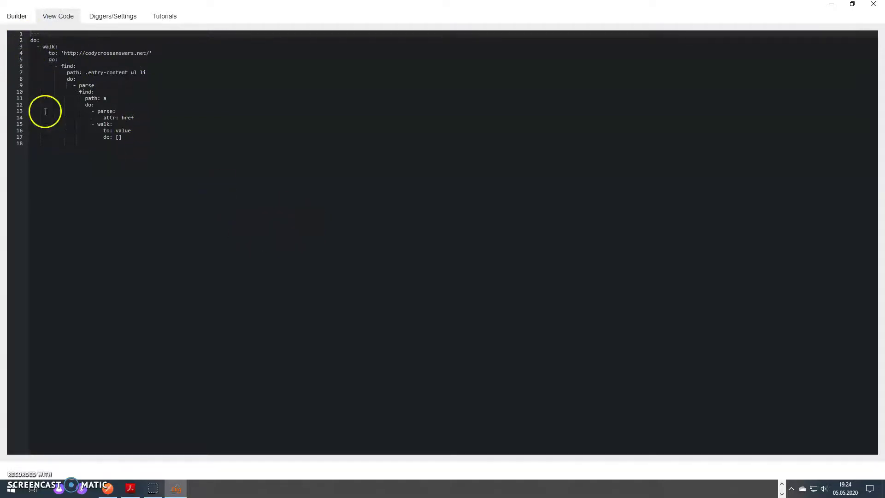
{"action": "left_click", "coordinate": [16, 16]}
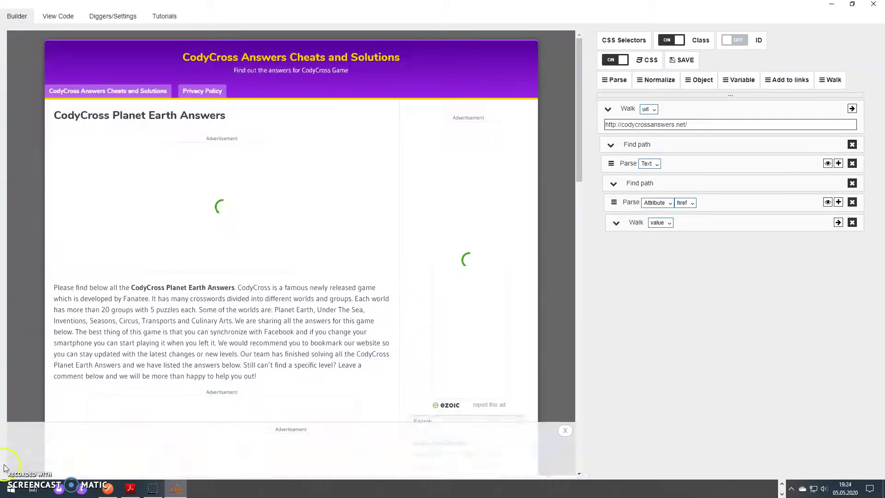